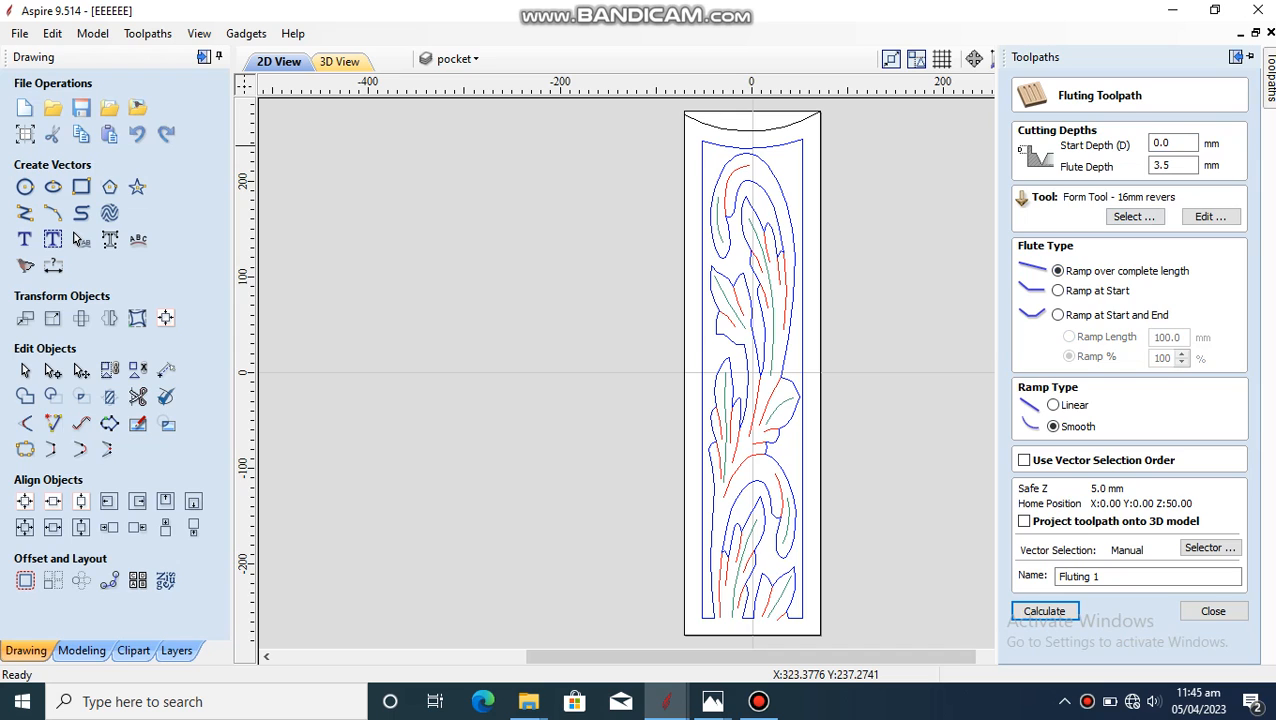
- Set up the fluting toolpath with the Form Tool - 16mm revers, a 4.8 mm start depth and a 0.2 mm flute depth
{"action": "left_click", "coordinate": [1134, 216]}
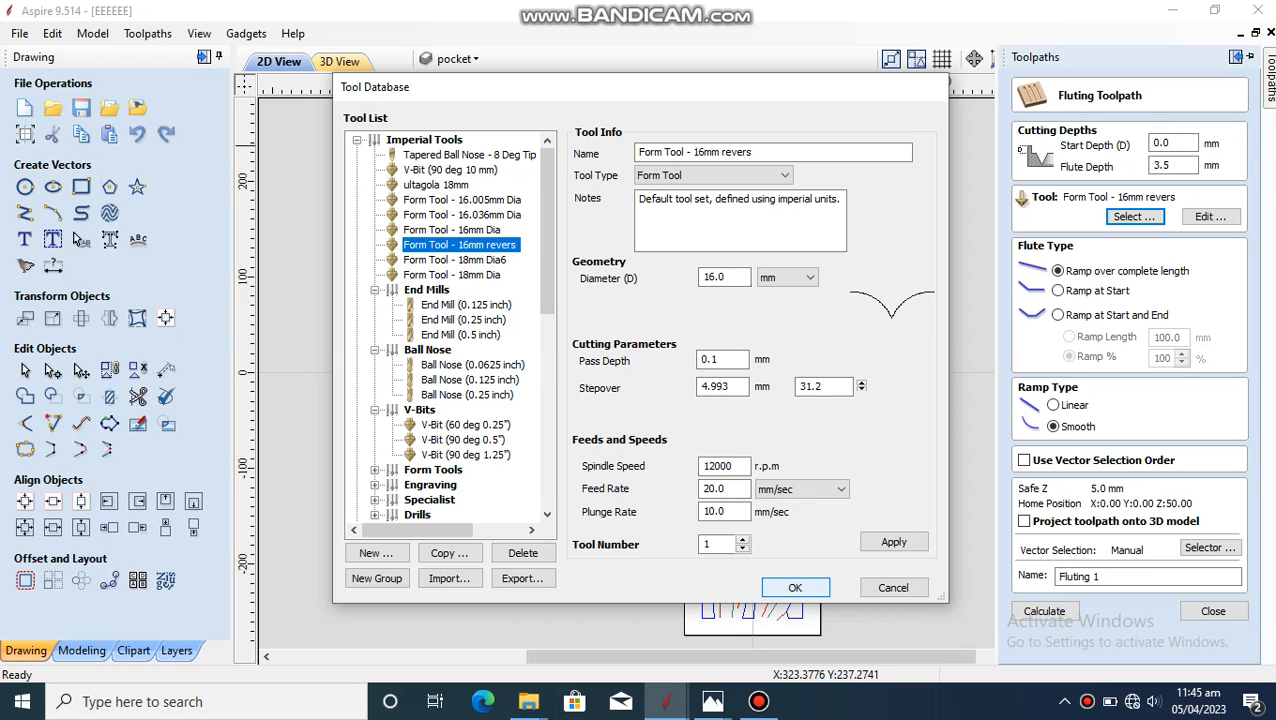
{"action": "key", "text": "Return"}
{"action": "left_click", "coordinate": [1170, 143]}
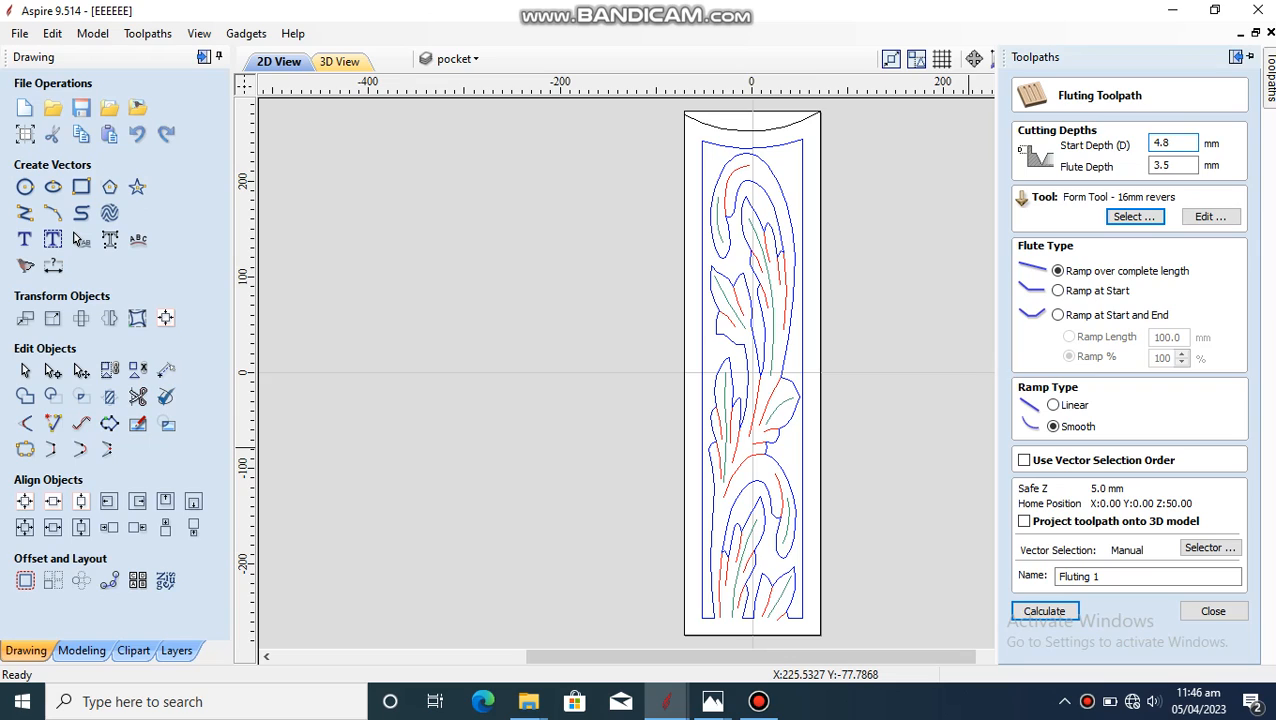
{"action": "left_click", "coordinate": [1172, 165]}
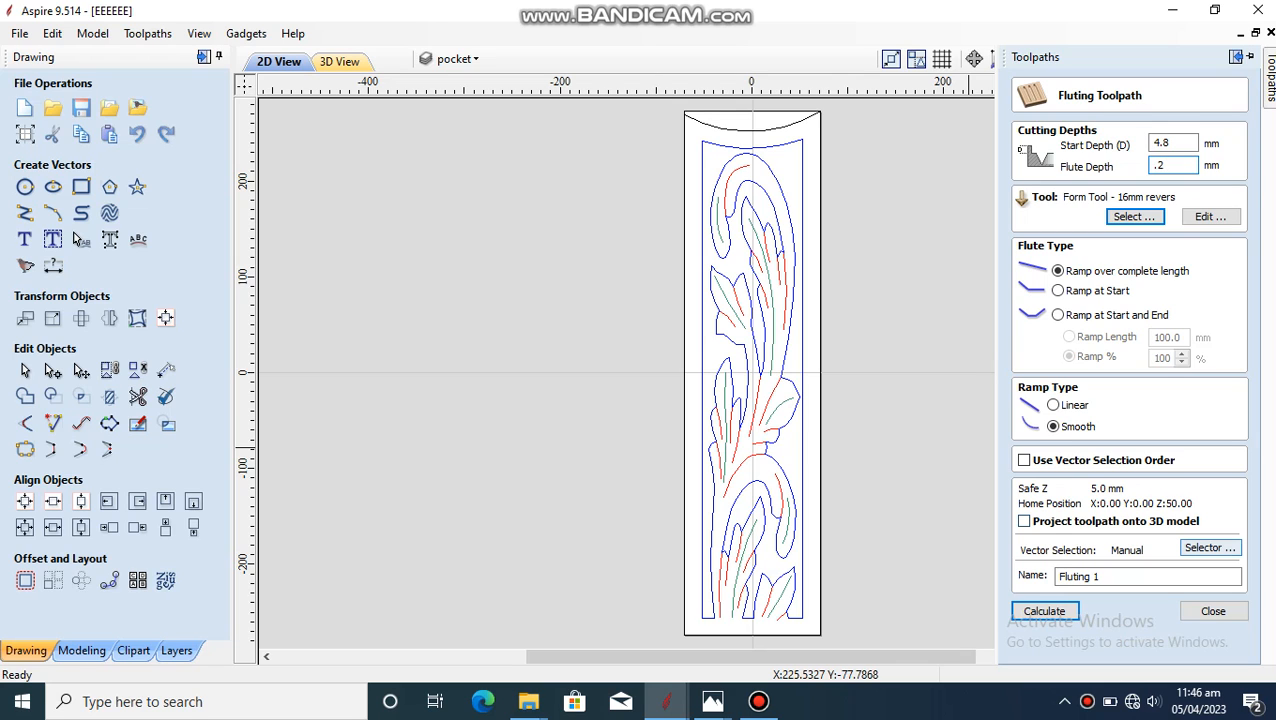
- Clear the noks layer from the vector selection and select the blue leaf outline with its border instead
{"action": "left_click", "coordinate": [1210, 547]}
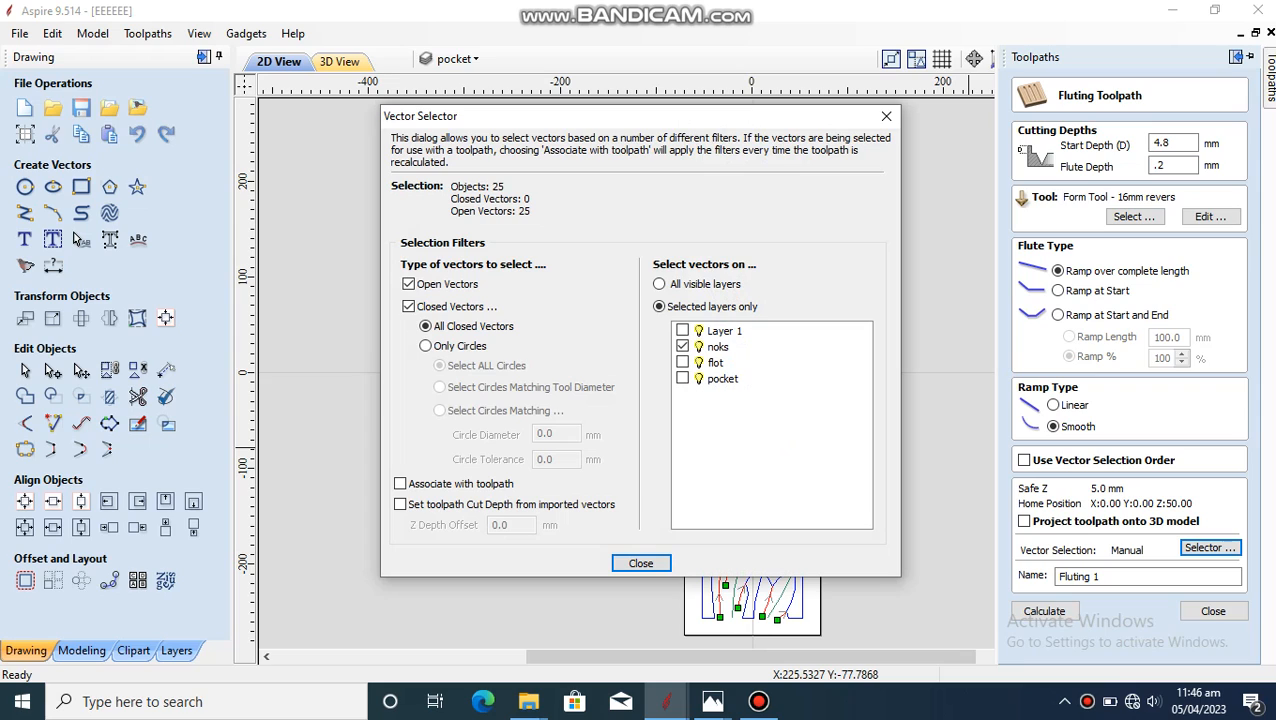
{"action": "left_click", "coordinate": [682, 346]}
{"action": "left_click", "coordinate": [641, 563]}
{"action": "scroll", "coordinate": [813, 419], "scroll_direction": "up", "scroll_amount": 3}
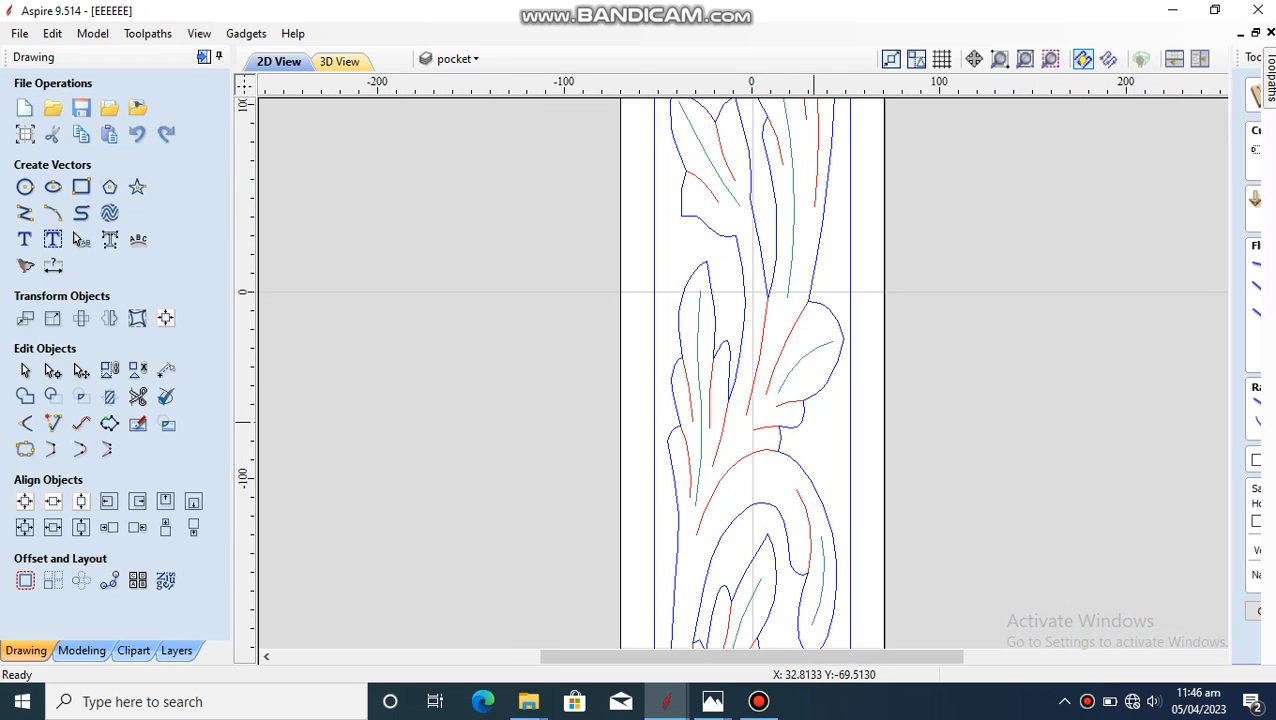
{"action": "scroll", "coordinate": [813, 422], "scroll_direction": "down", "scroll_amount": 4}
{"action": "mouse_move", "coordinate": [1270, 88]}
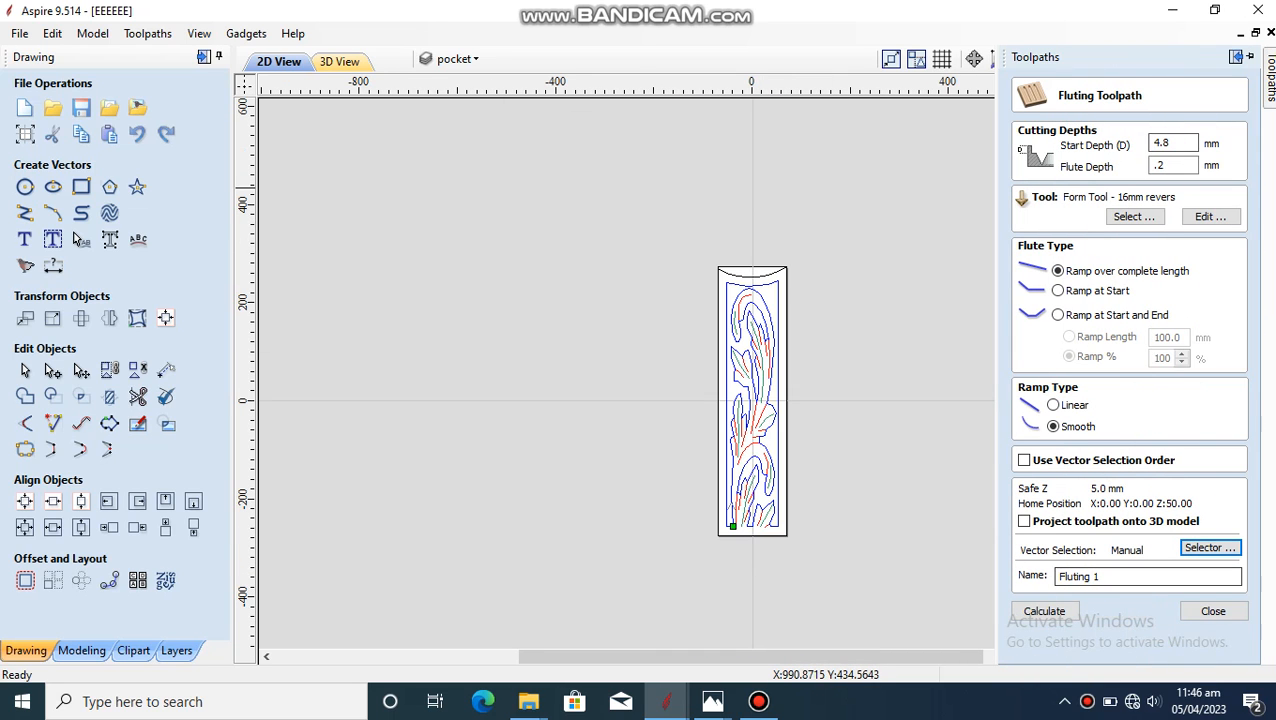
{"action": "left_click", "coordinate": [25, 370]}
{"action": "left_click", "coordinate": [752, 486]}
{"action": "scroll", "coordinate": [752, 486], "scroll_direction": "down", "scroll_amount": 1}
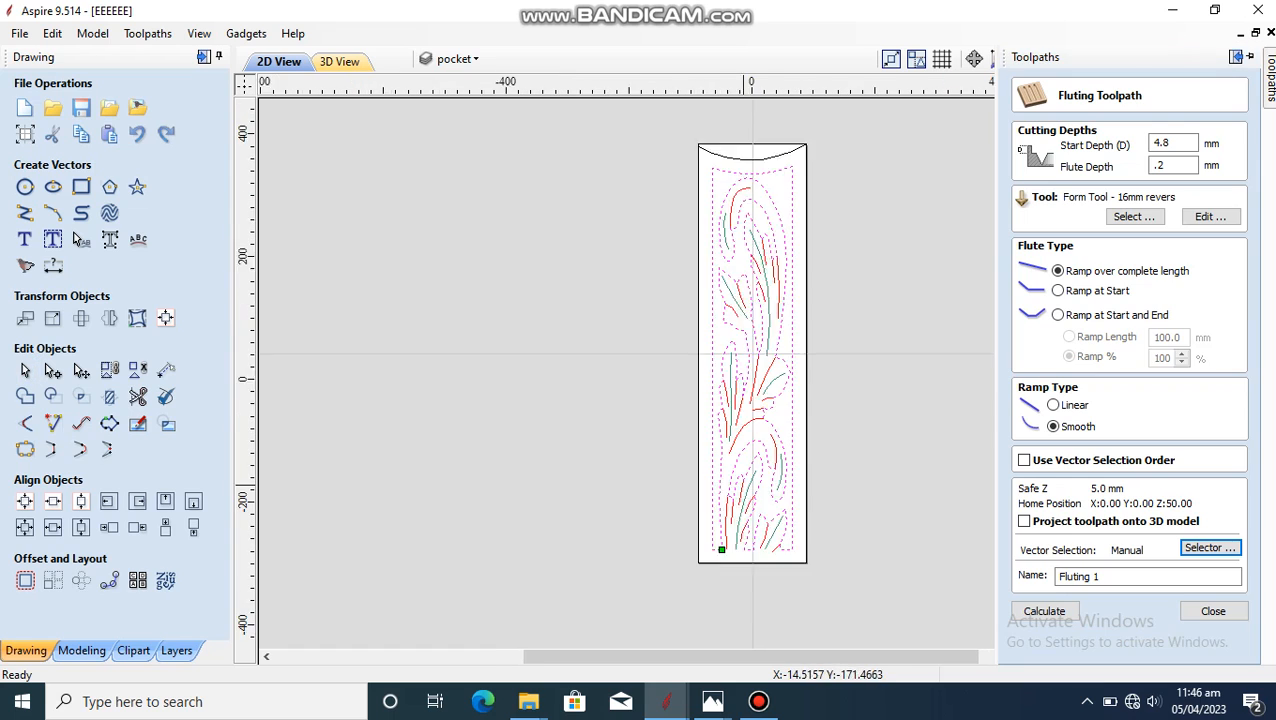
{"action": "scroll", "coordinate": [752, 485], "scroll_direction": "up", "scroll_amount": 4}
{"action": "scroll", "coordinate": [851, 430], "scroll_direction": "down", "scroll_amount": 3}
{"action": "mouse_move", "coordinate": [1270, 88]}
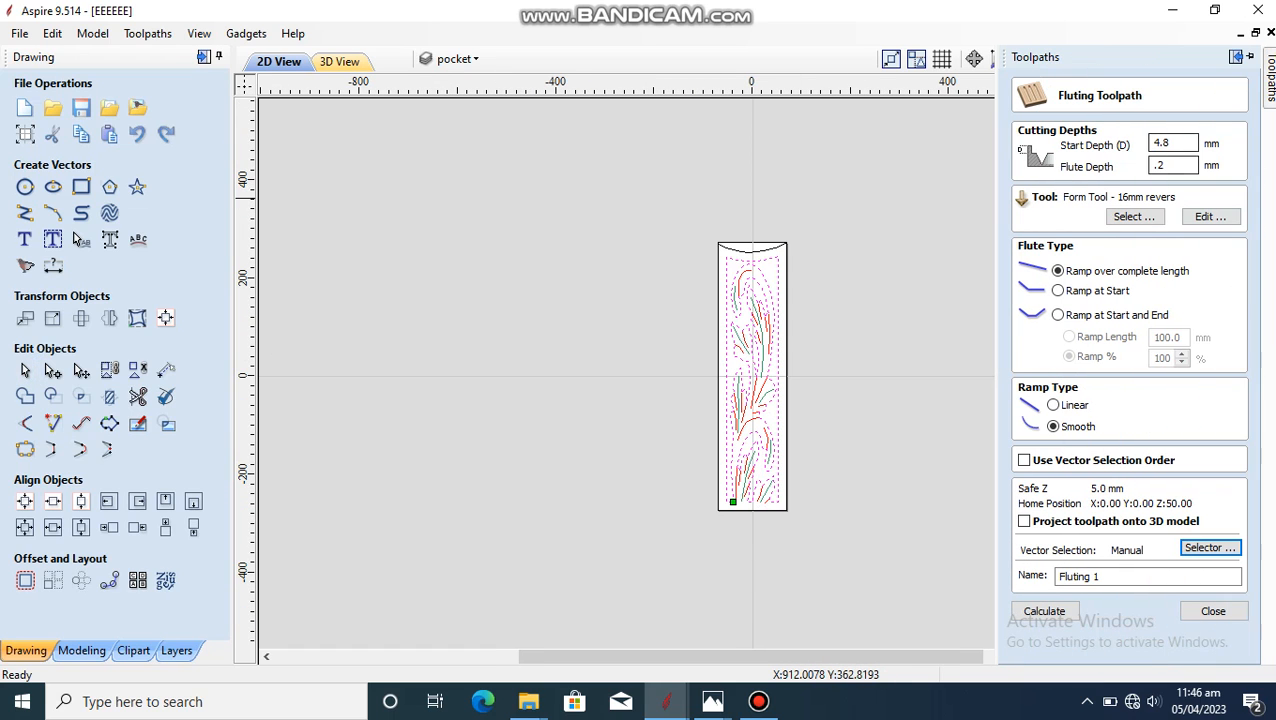
- Calculate the fluting toolpath under the name E,GOLA and play its cutting preview at about half speed
{"action": "left_click", "coordinate": [1120, 577]}
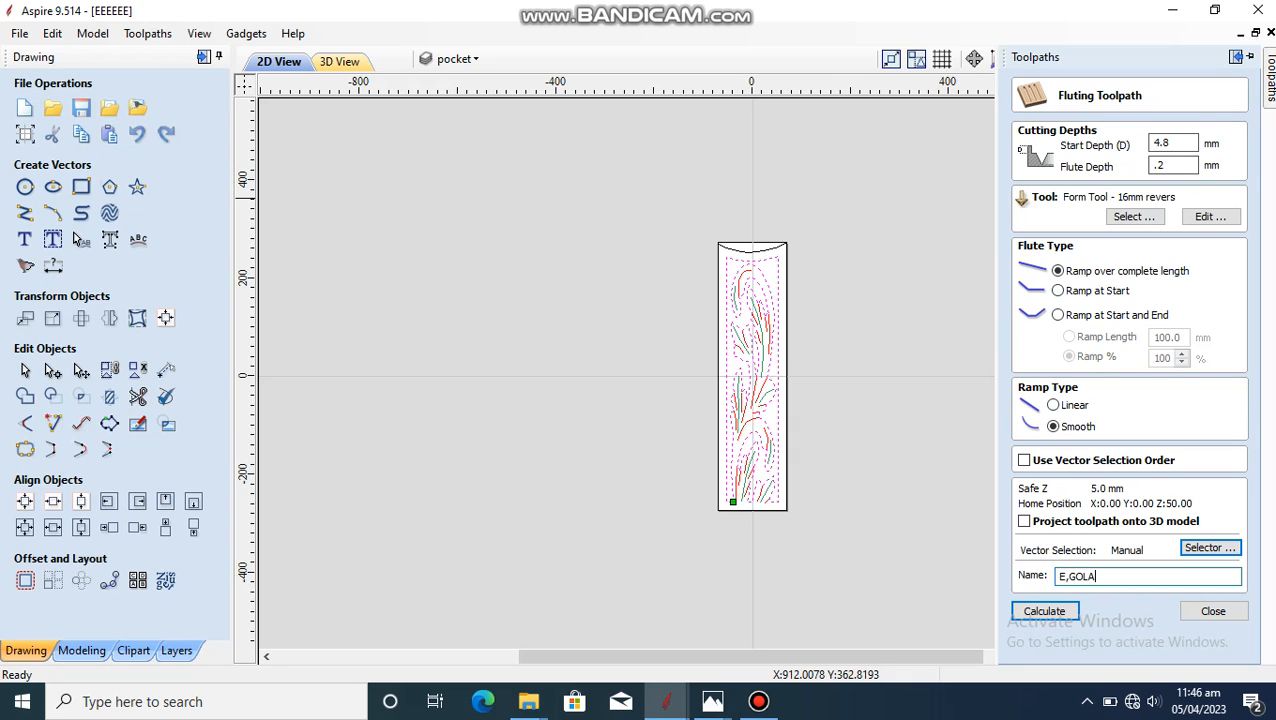
{"action": "key", "text": "Return"}
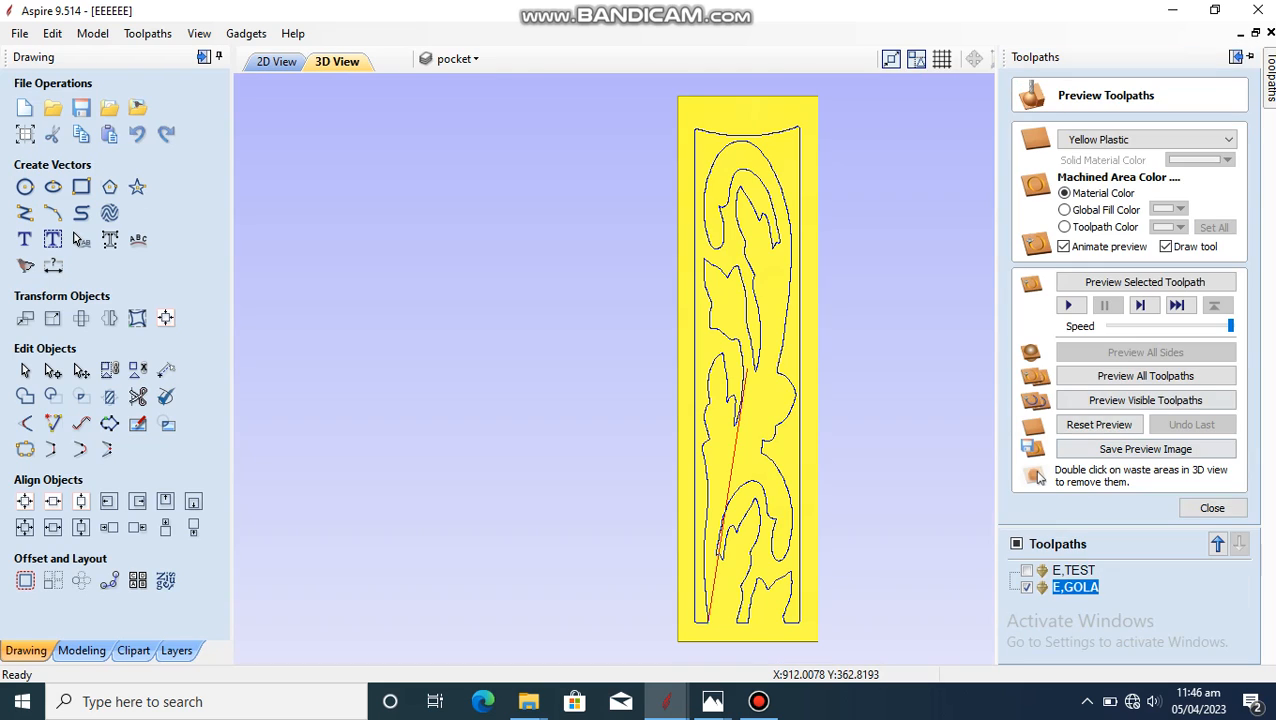
{"action": "left_click_drag", "start_coordinate": [1230, 326], "coordinate": [1163, 326]}
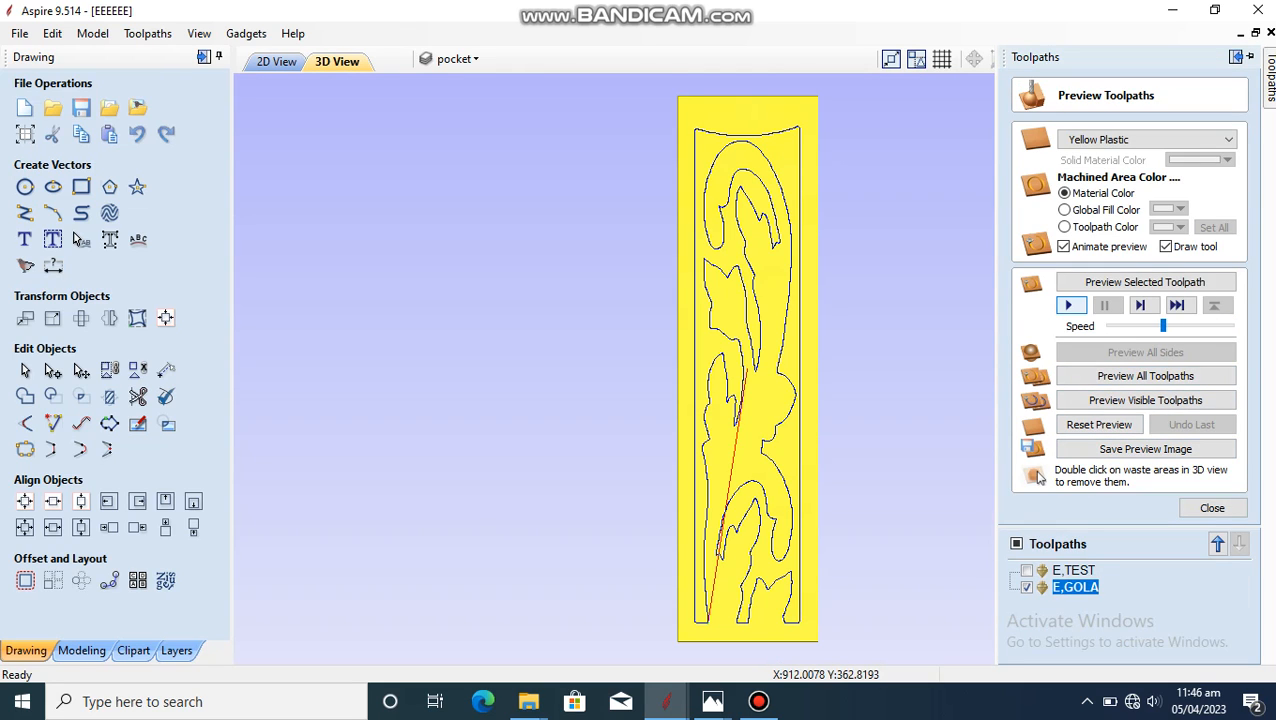
{"action": "left_click", "coordinate": [1070, 306]}
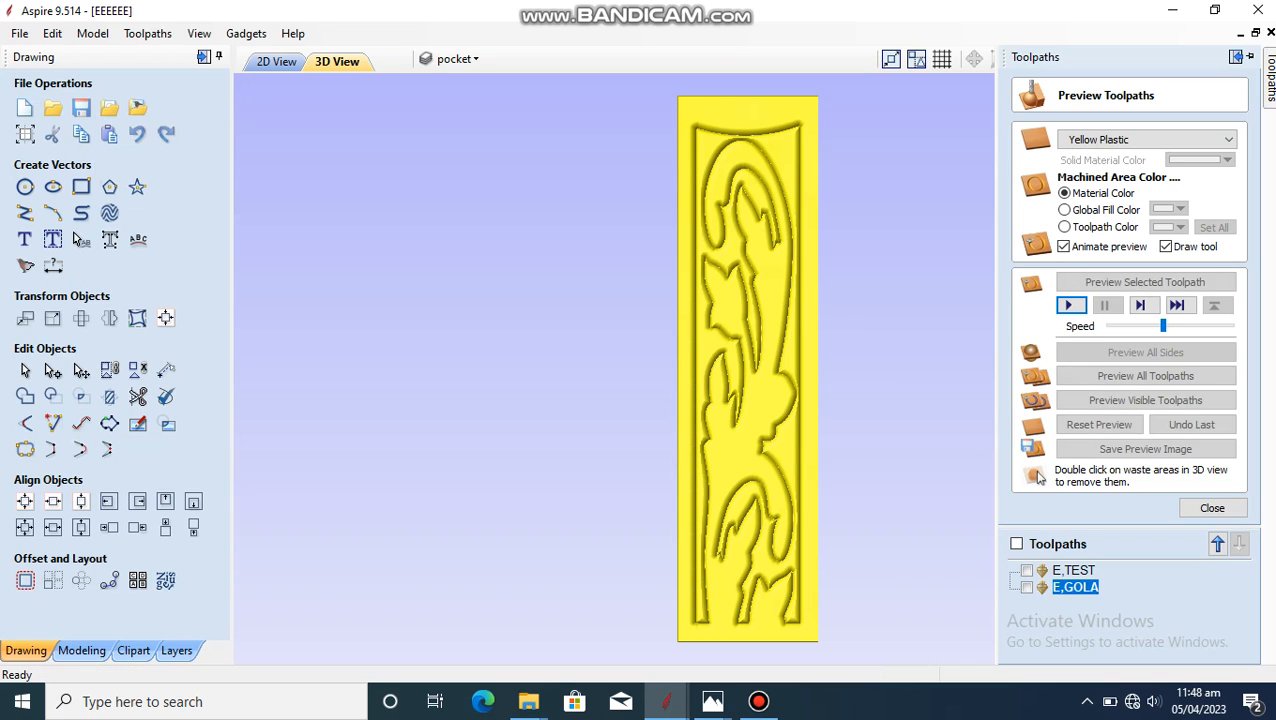
{"action": "left_click", "coordinate": [1212, 508]}
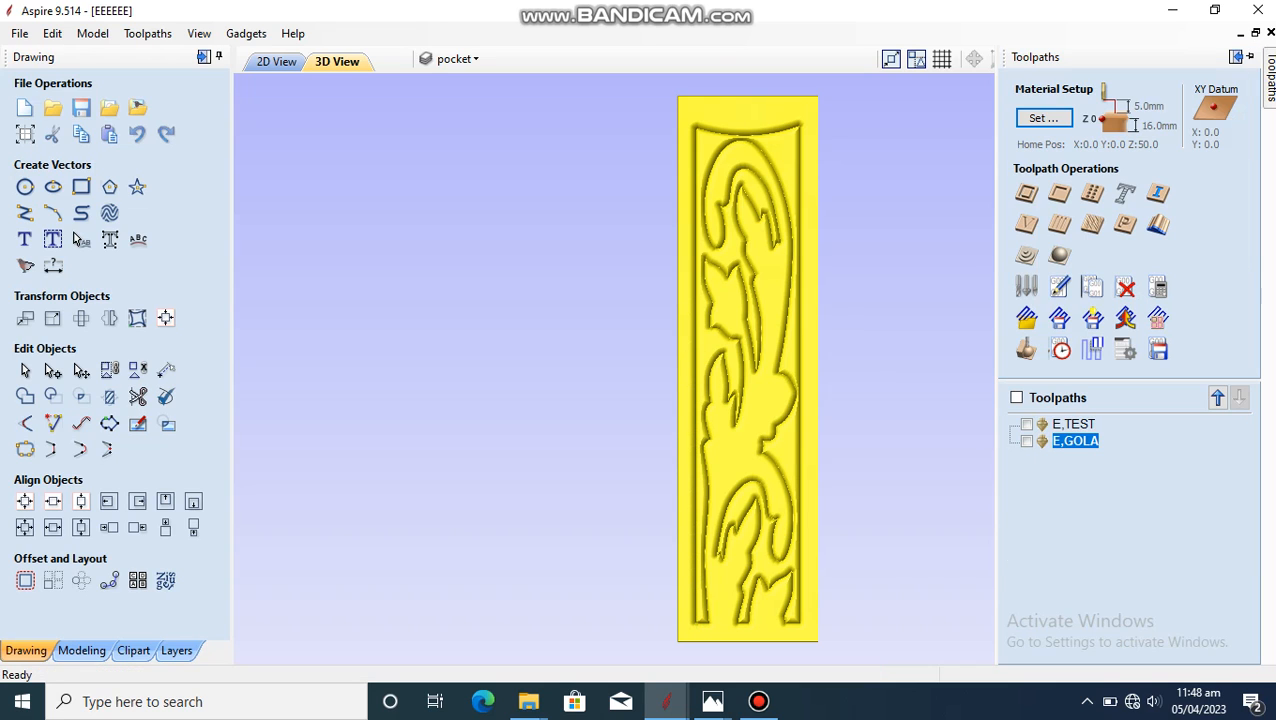
- Start another fluting toolpath and choose the Form Tool - 16mm Dia as its cutter
{"action": "left_click", "coordinate": [1058, 222]}
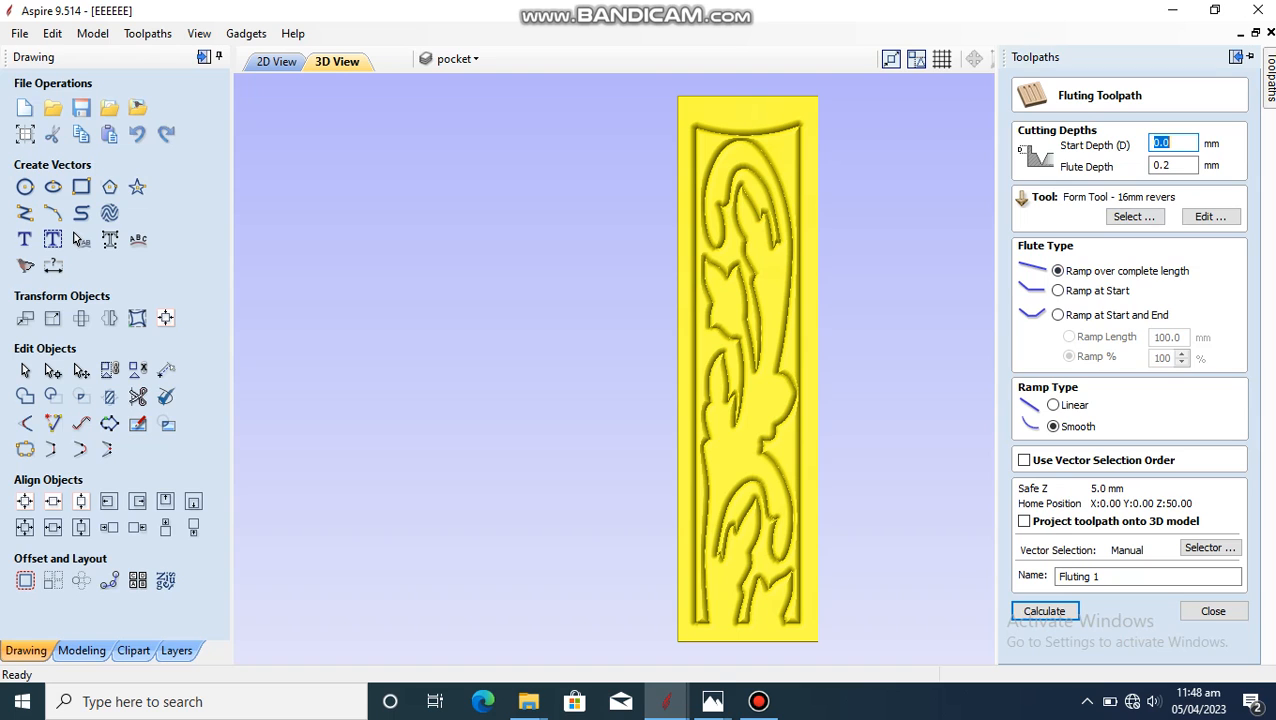
{"action": "left_click", "coordinate": [1134, 216]}
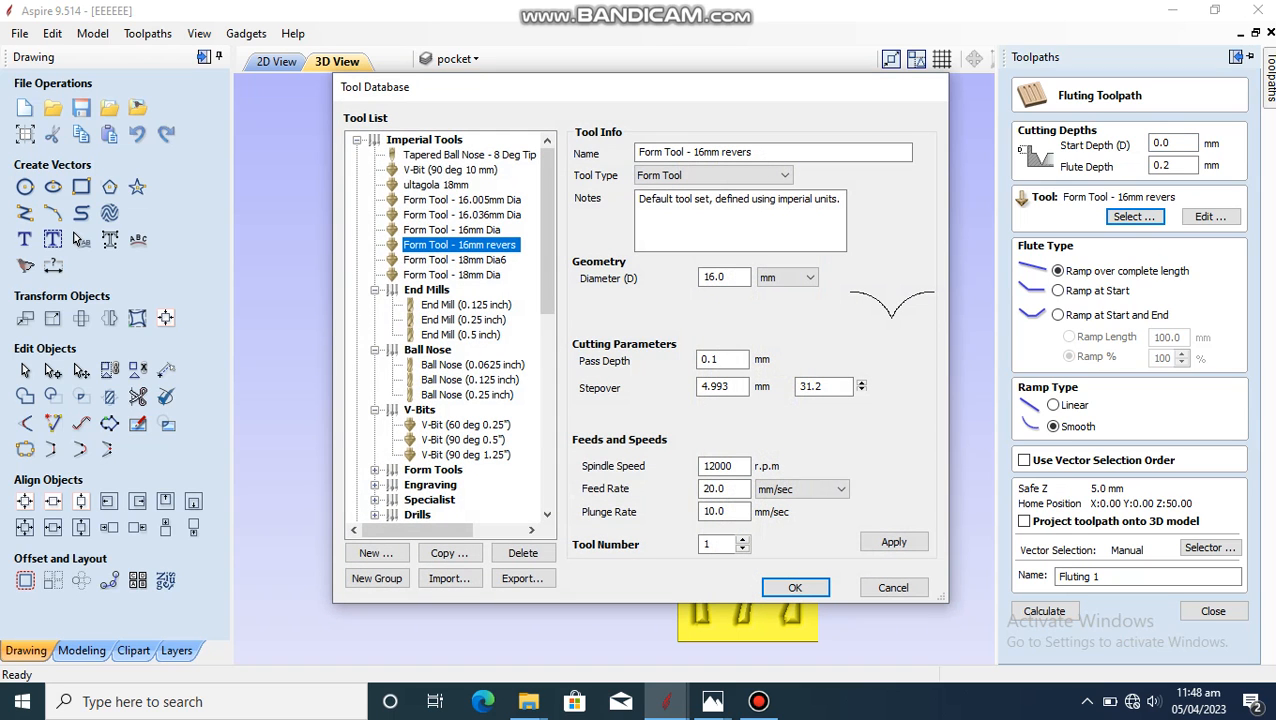
{"action": "key", "text": "Up"}
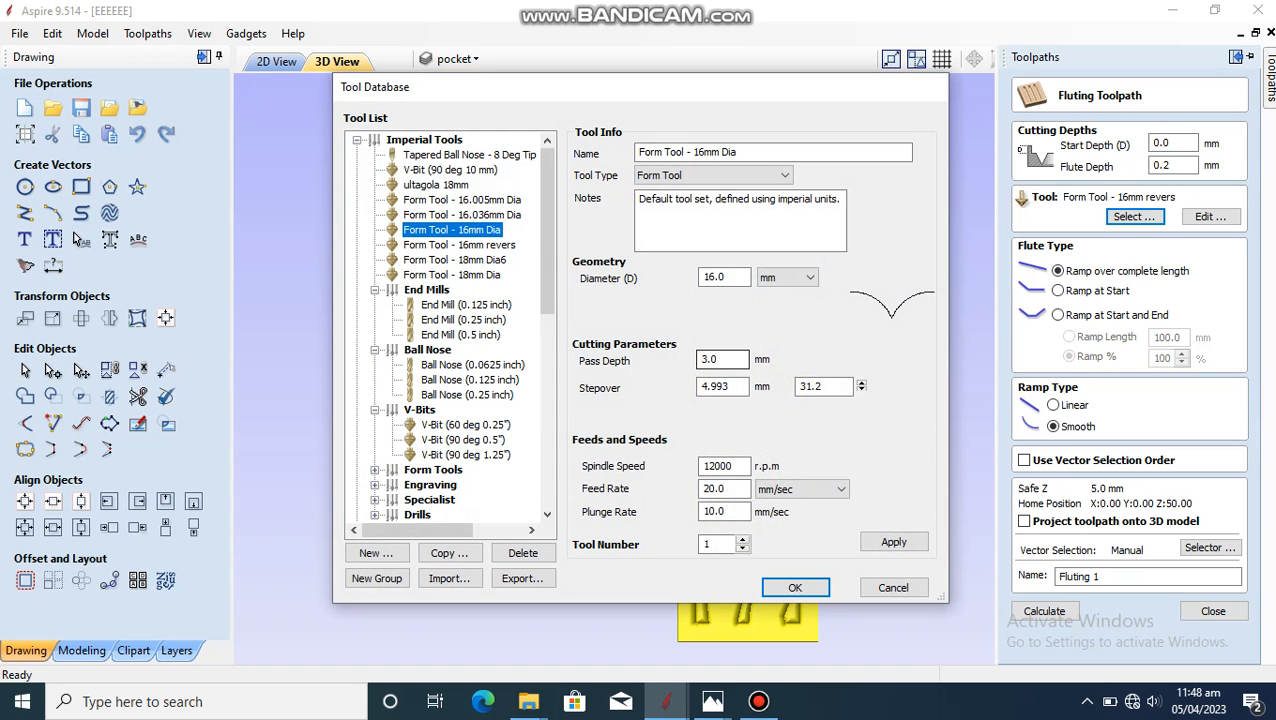
{"action": "key", "text": "Return"}
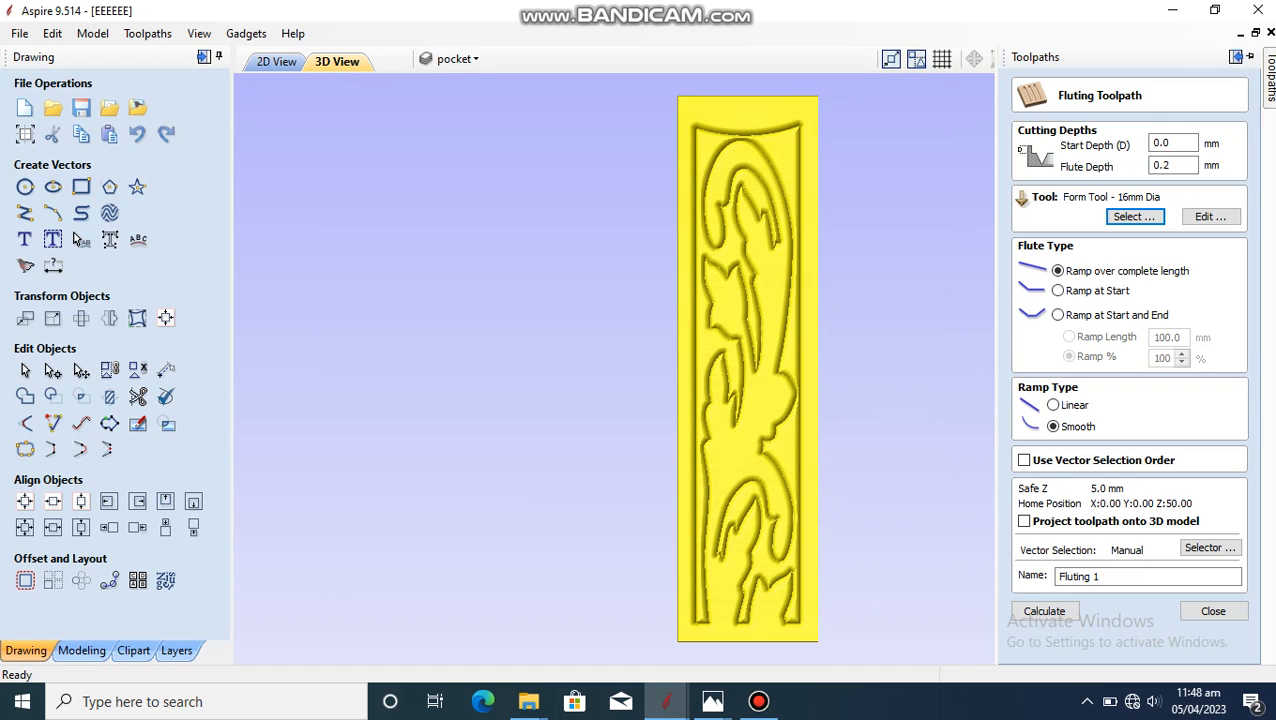
- Restrict the fluting vector selection to the noks layer, excluding the pocket layer
{"action": "left_click", "coordinate": [1210, 548]}
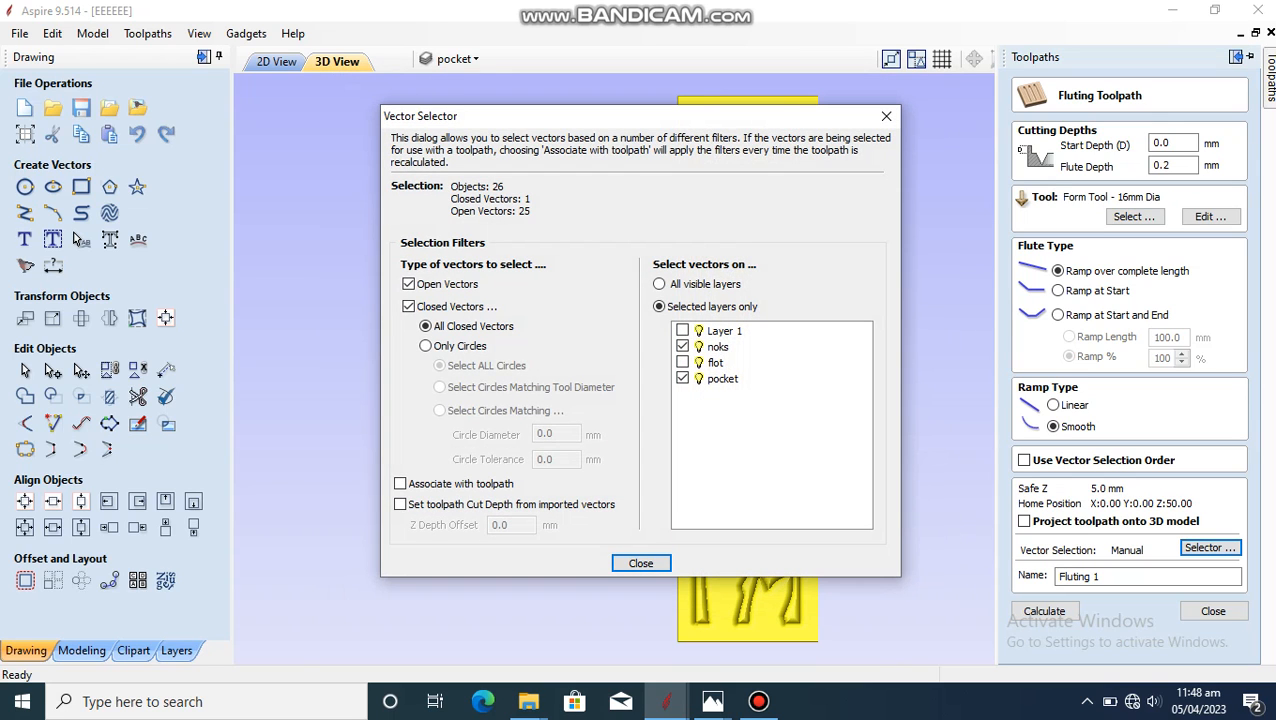
{"action": "left_click", "coordinate": [722, 379]}
{"action": "left_click", "coordinate": [640, 563]}
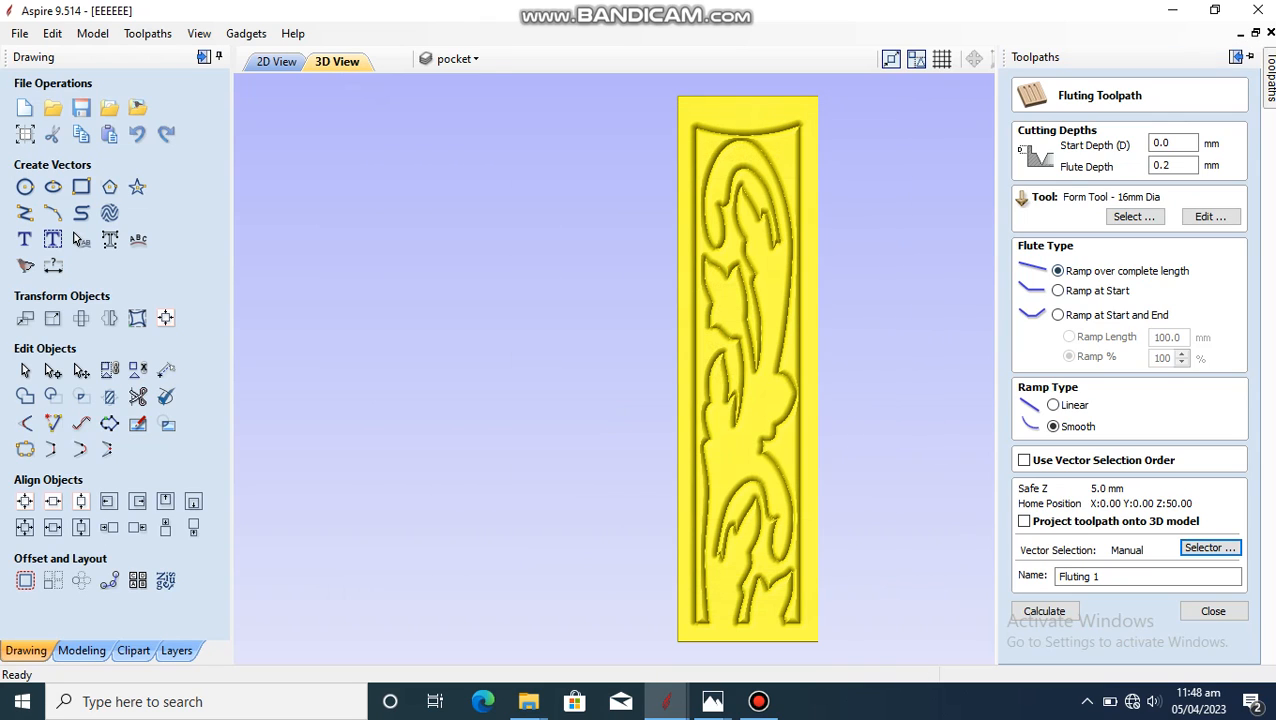
- Set the flute to ramp at start with a 5 mm depth, then calculate and preview the toolpath as NOKE
{"action": "left_click", "coordinate": [1058, 291]}
{"action": "left_click", "coordinate": [1178, 166]}
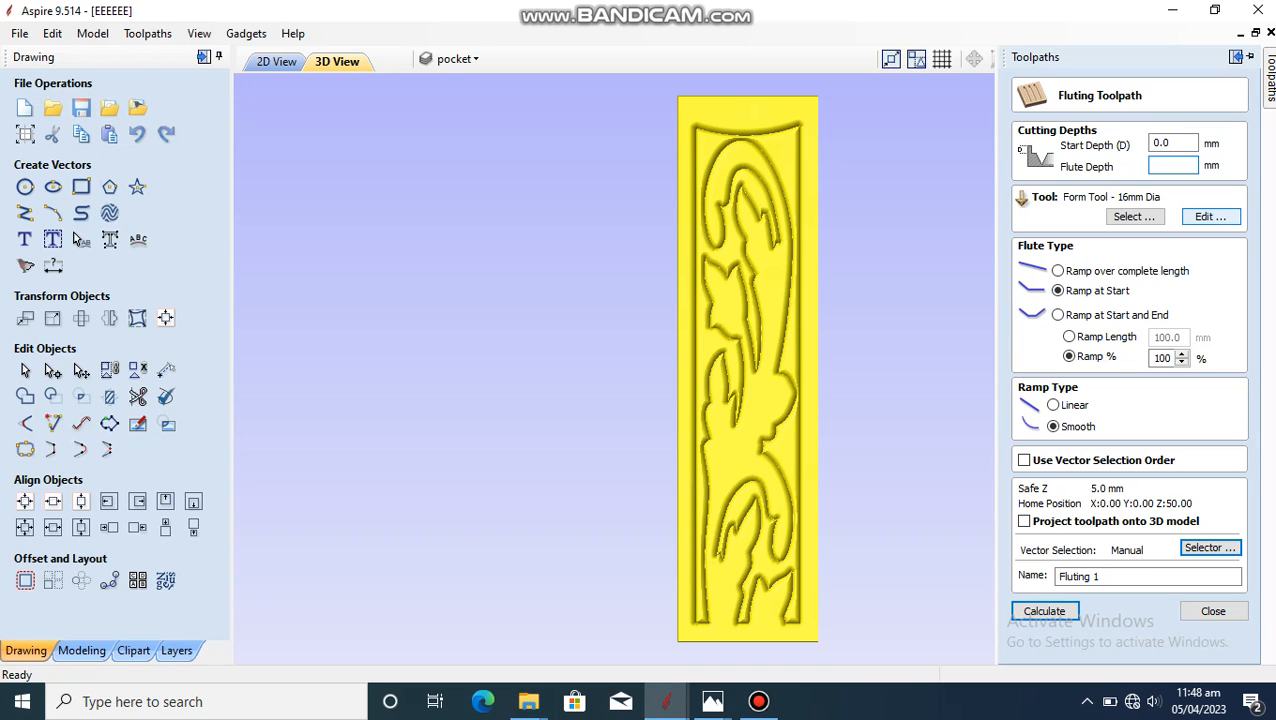
{"action": "left_click", "coordinate": [1112, 577]}
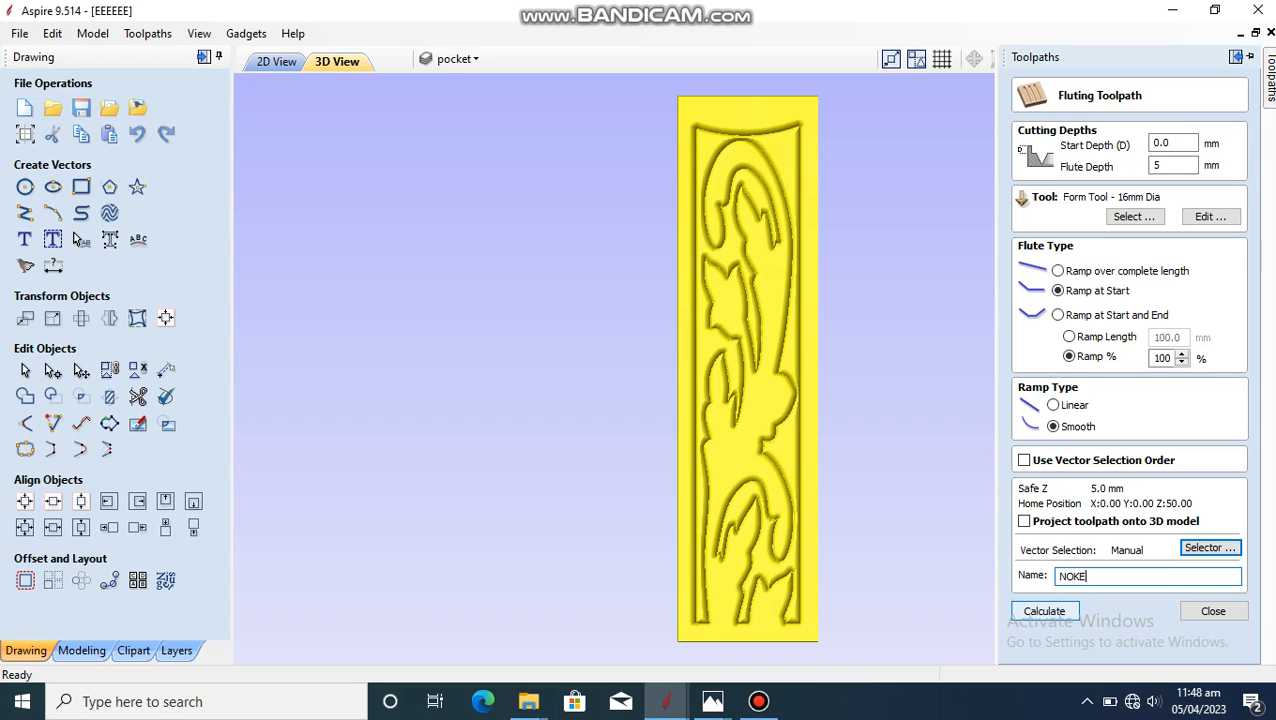
{"action": "left_click", "coordinate": [1045, 611]}
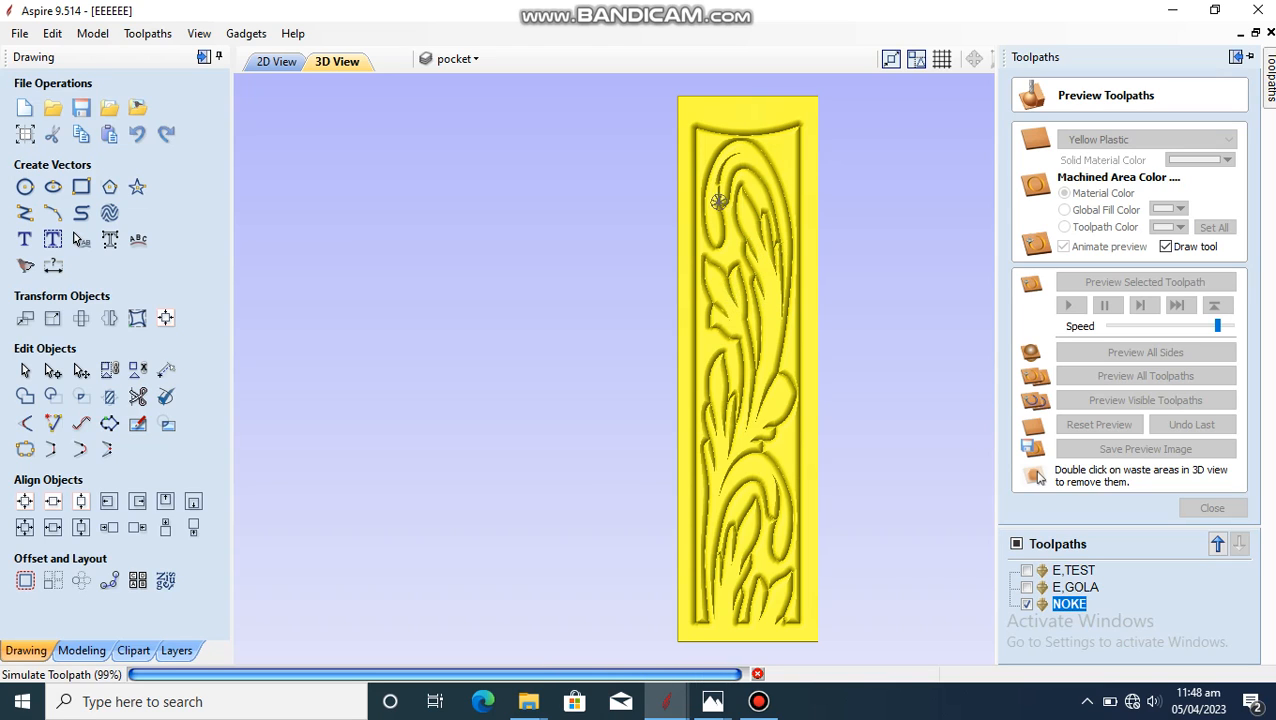
{"action": "left_click", "coordinate": [1212, 508]}
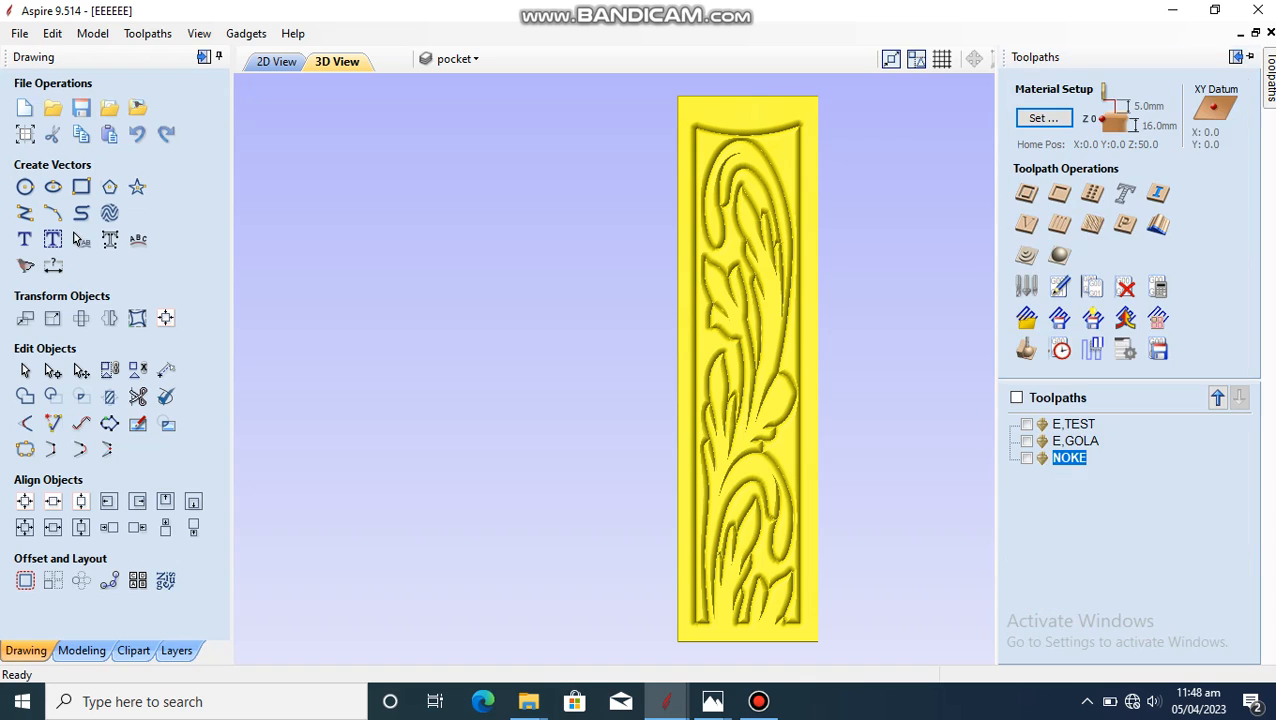
- Set up another fluting toolpath for the flot layer's vectors with a 3.5 mm flute depth and Ramp at Start and End
{"action": "left_click", "coordinate": [1059, 223]}
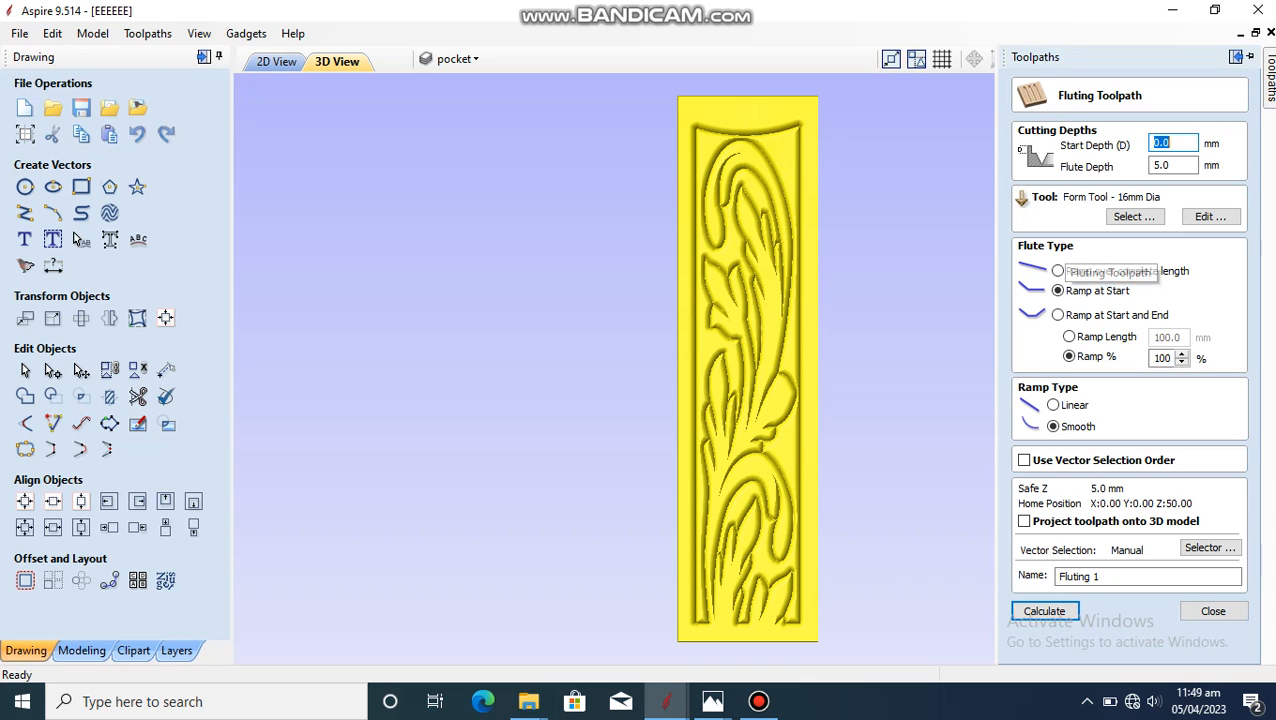
{"action": "left_click", "coordinate": [1176, 165]}
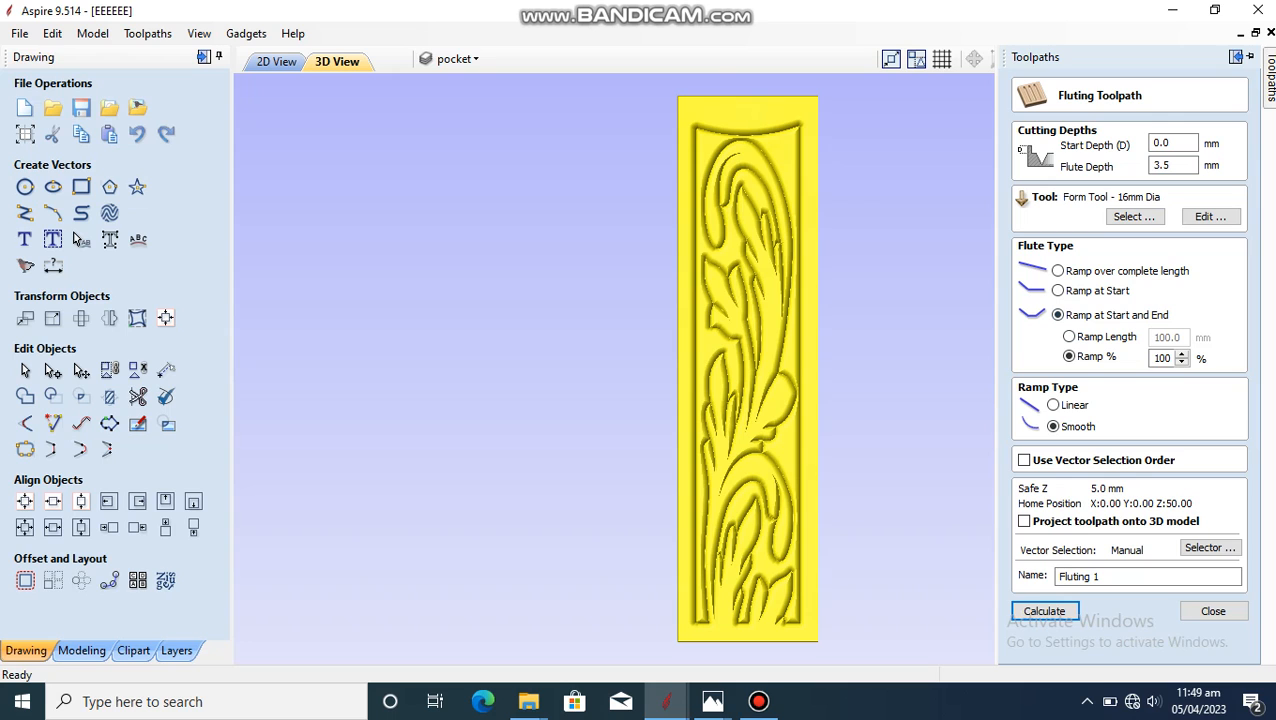
{"action": "left_click", "coordinate": [1210, 547]}
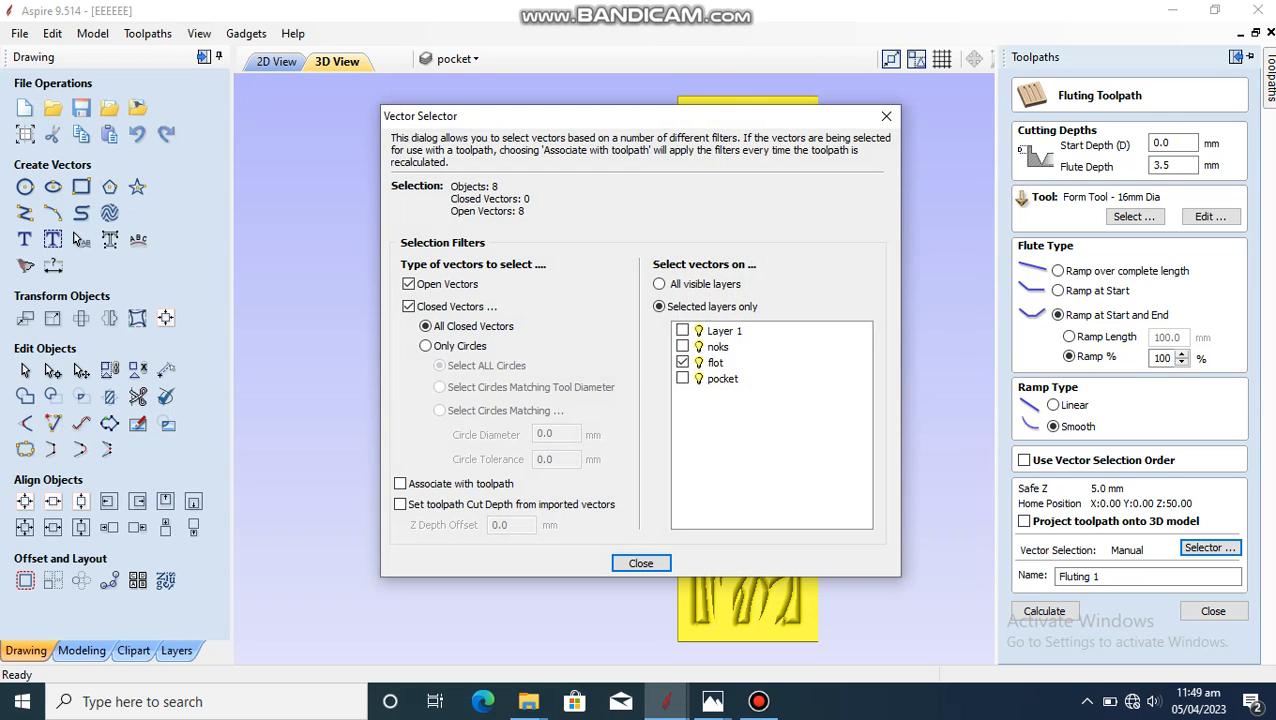
{"action": "left_click", "coordinate": [641, 563]}
- Calculate the flot layer's fluting toolpath under the name Fluti and play its cutting preview
{"action": "left_click", "coordinate": [1116, 577]}
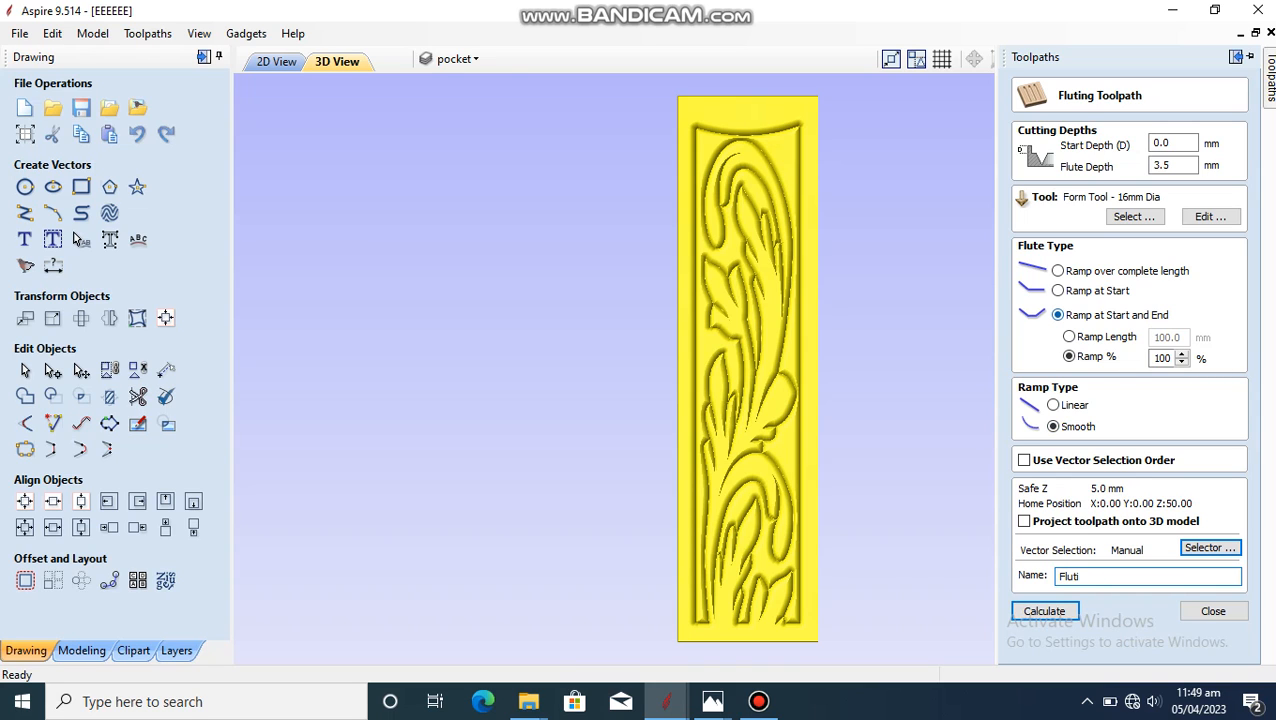
{"action": "key", "text": "Return"}
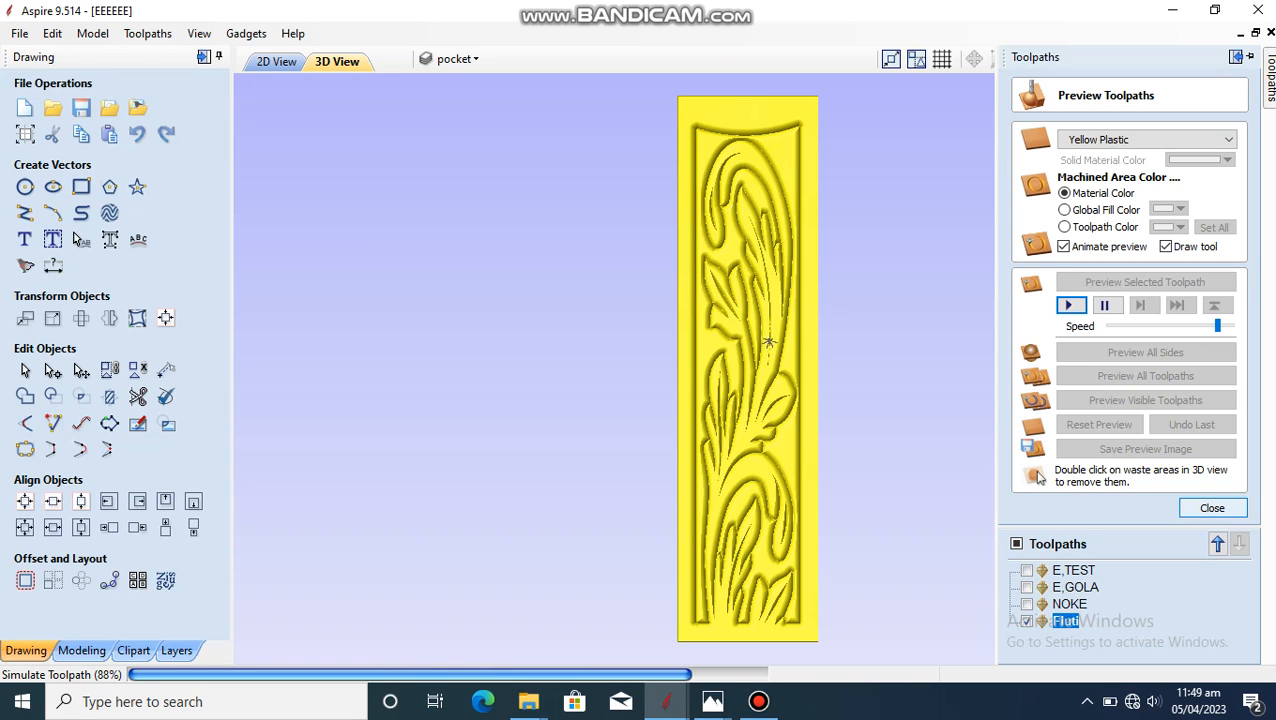
{"action": "left_click", "coordinate": [1212, 508]}
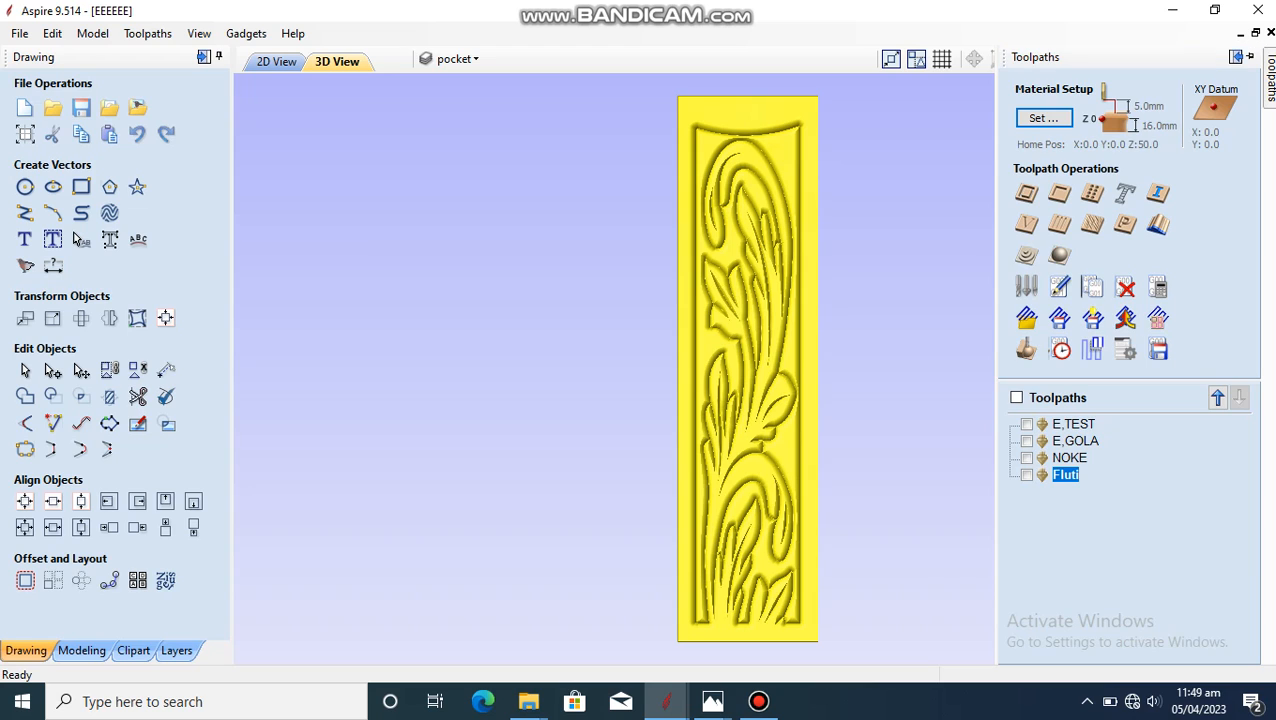
- Start a Pocket toolpath and select the vectors on the pocket layer for it
{"action": "left_click", "coordinate": [1059, 193]}
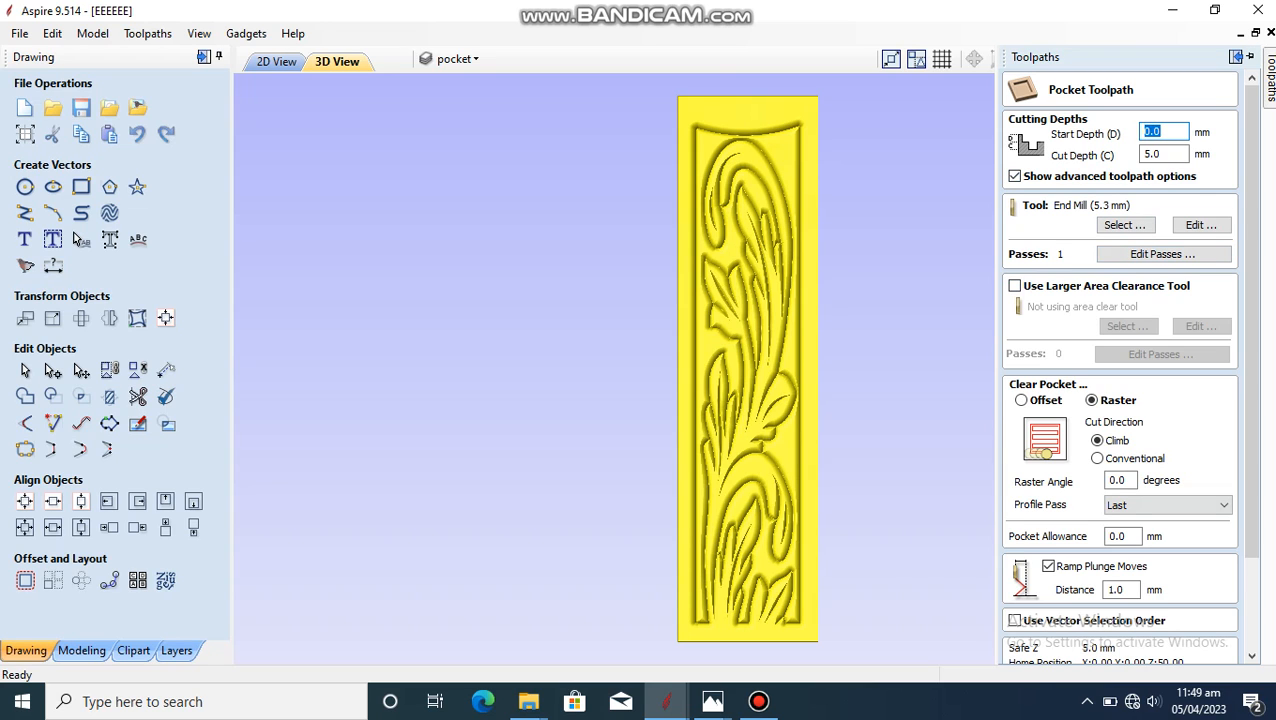
{"action": "scroll", "coordinate": [1120, 400], "scroll_direction": "down", "scroll_amount": 3}
{"action": "left_click", "coordinate": [1199, 591]}
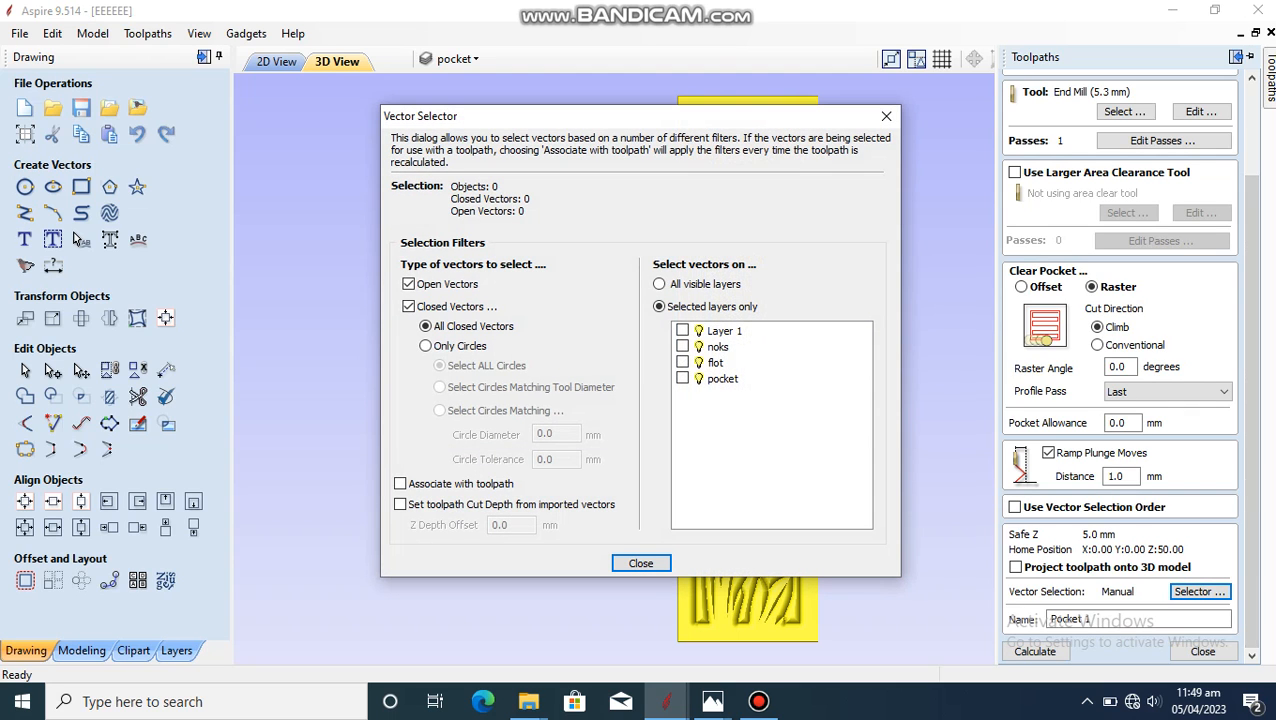
{"action": "left_click", "coordinate": [641, 563]}
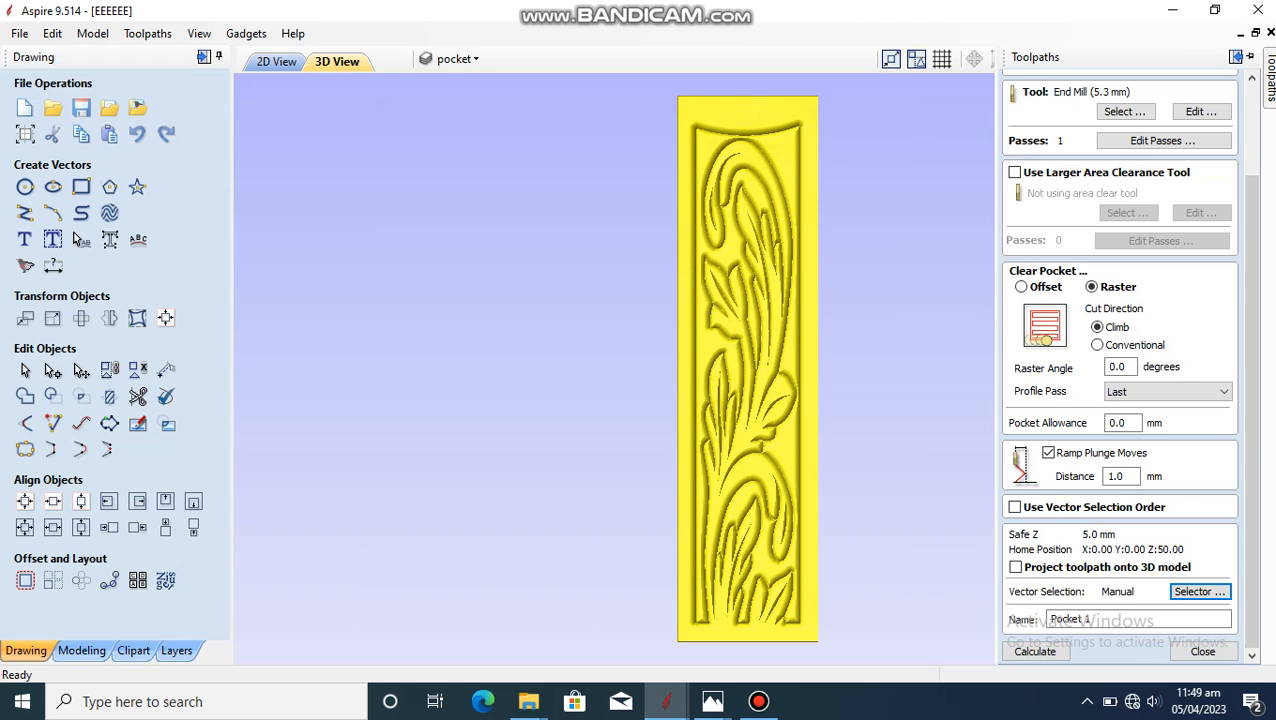
- Check the selected outline vectors in the 2D view and calculate the raster pocket toolpath as Pocket 1
{"action": "left_click", "coordinate": [276, 62]}
{"action": "scroll", "coordinate": [735, 291], "scroll_direction": "up", "scroll_amount": 4}
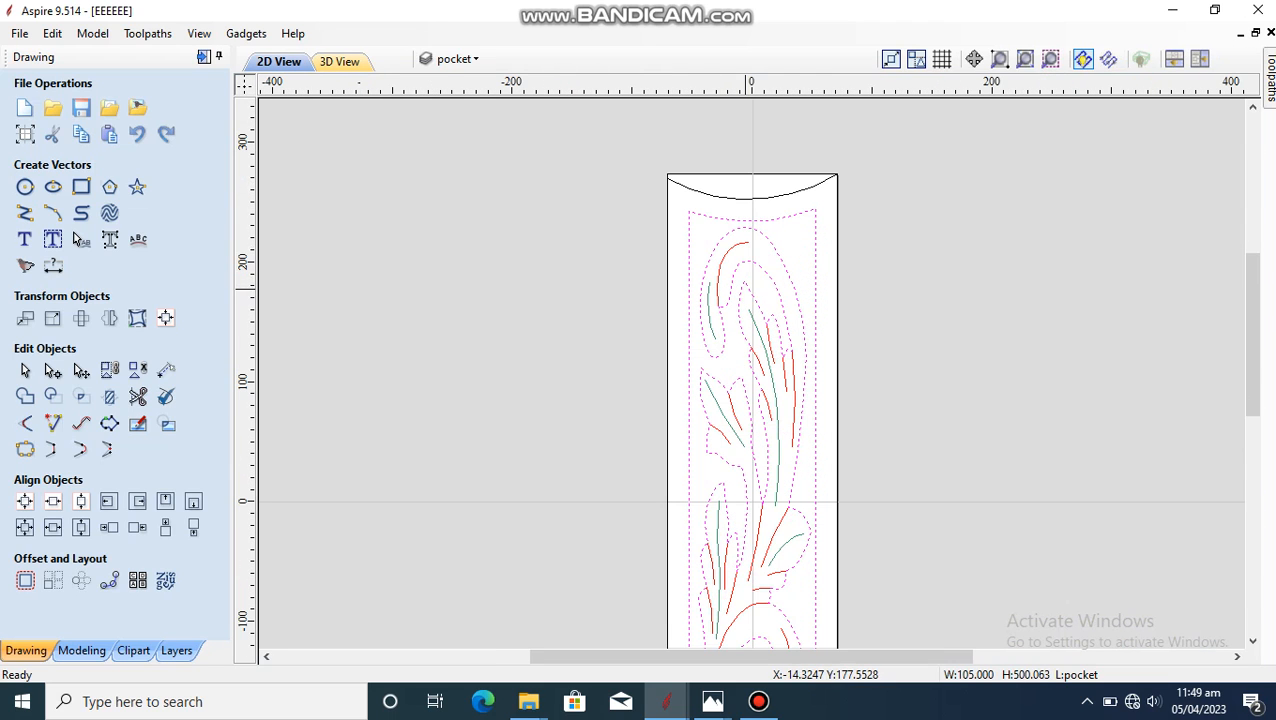
{"action": "mouse_move", "coordinate": [1270, 85]}
{"action": "left_click", "coordinate": [1035, 651]}
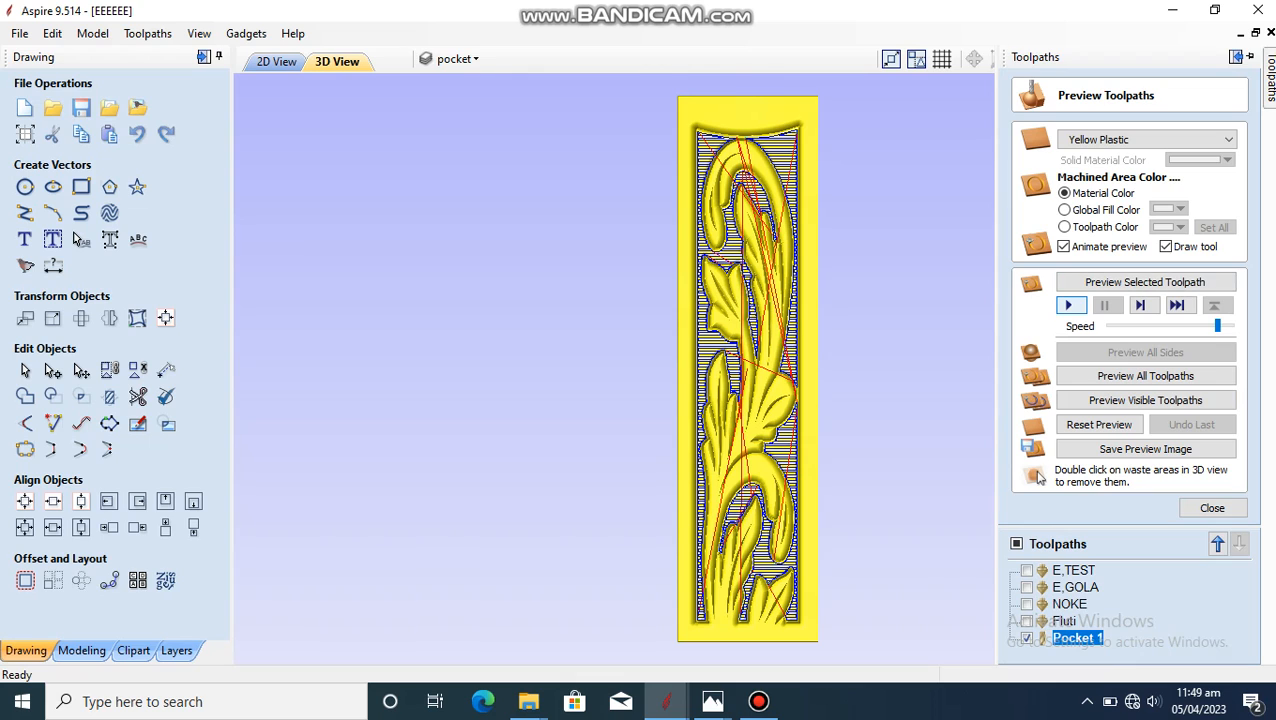
- Play the cutting preview of Pocket 1 and examine the carved panel in 3D from an angle
{"action": "left_click", "coordinate": [1068, 305]}
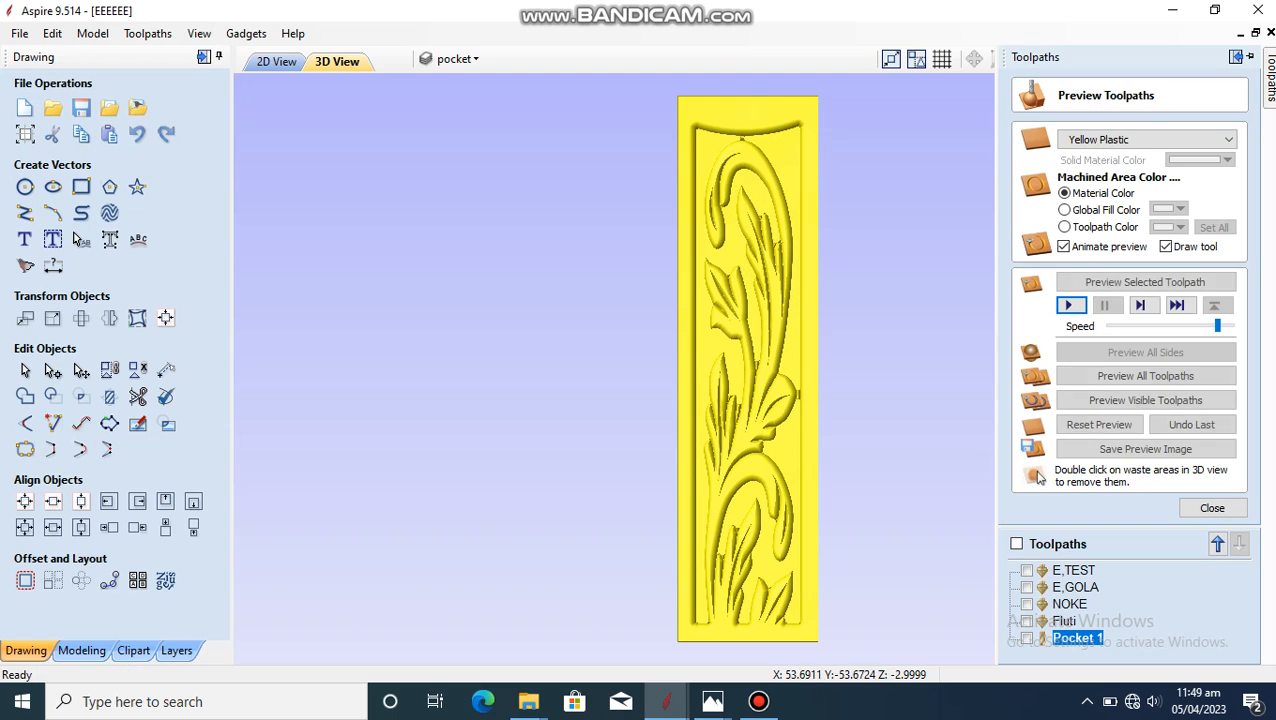
{"action": "left_click_drag", "start_coordinate": [772, 435], "coordinate": [765, 380]}
{"action": "left_click_drag", "start_coordinate": [728, 530], "coordinate": [717, 430]}
{"action": "scroll", "coordinate": [700, 465], "scroll_direction": "up", "scroll_amount": 3}
{"action": "left_click", "coordinate": [758, 701]}
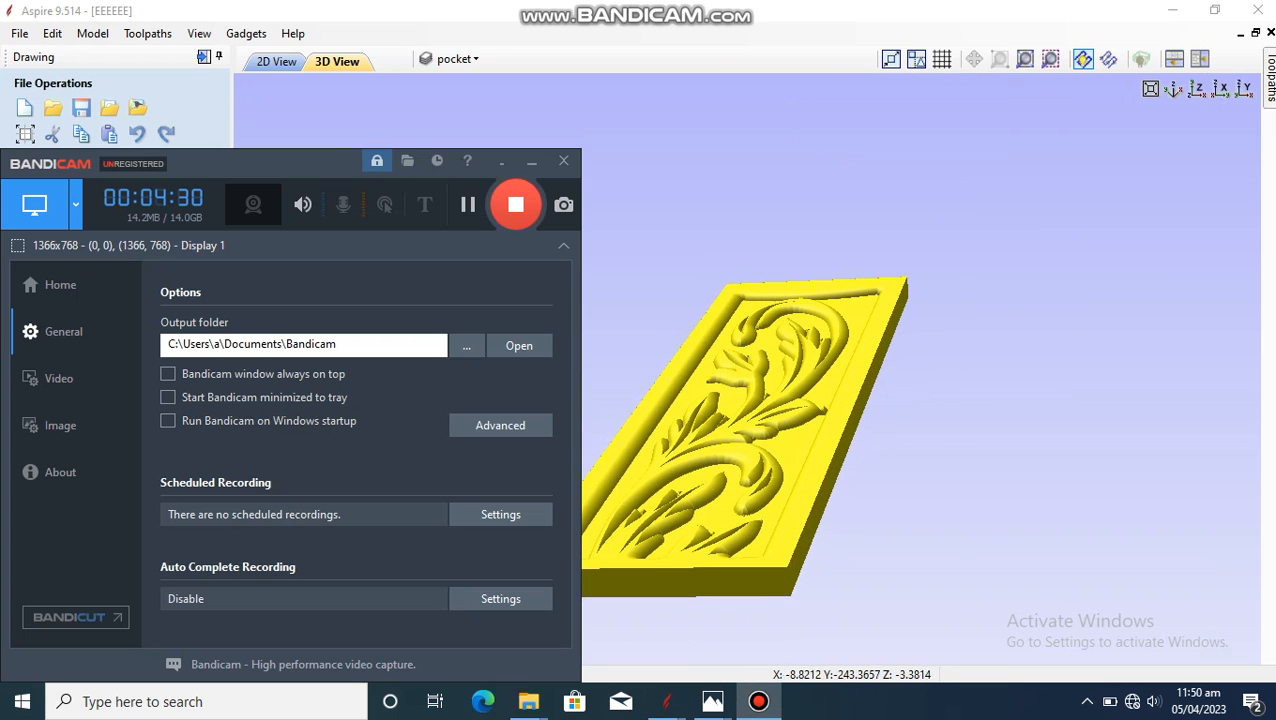